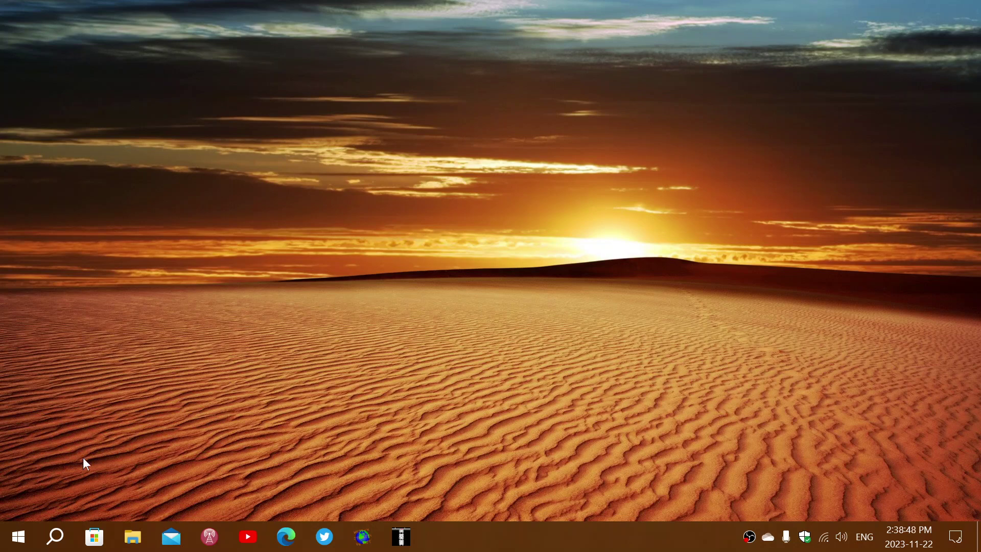
Step: Launch Settings from Start, browse its categories, and open Update & Security
{"action": "left_click", "coordinate": [19, 536]}
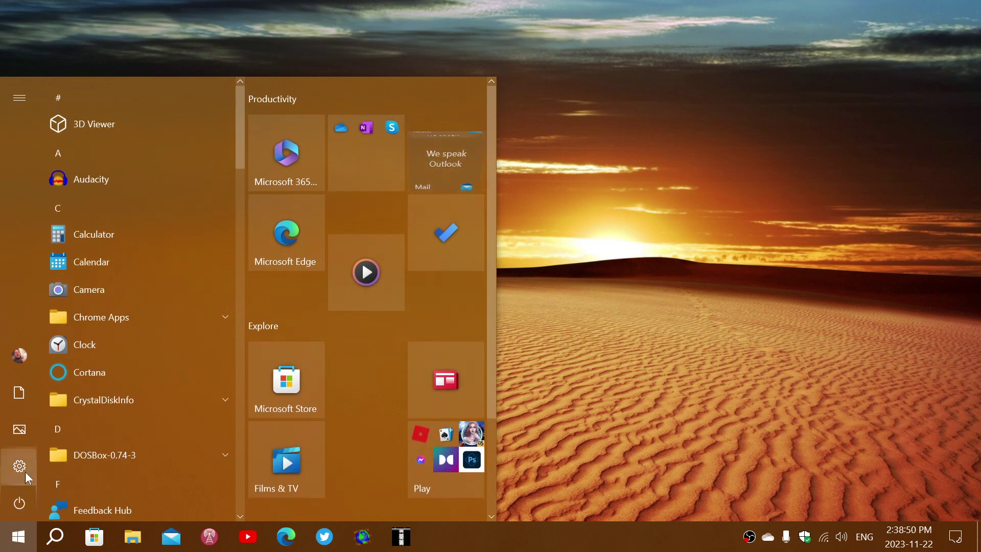
{"action": "mouse_move", "coordinate": [20, 466]}
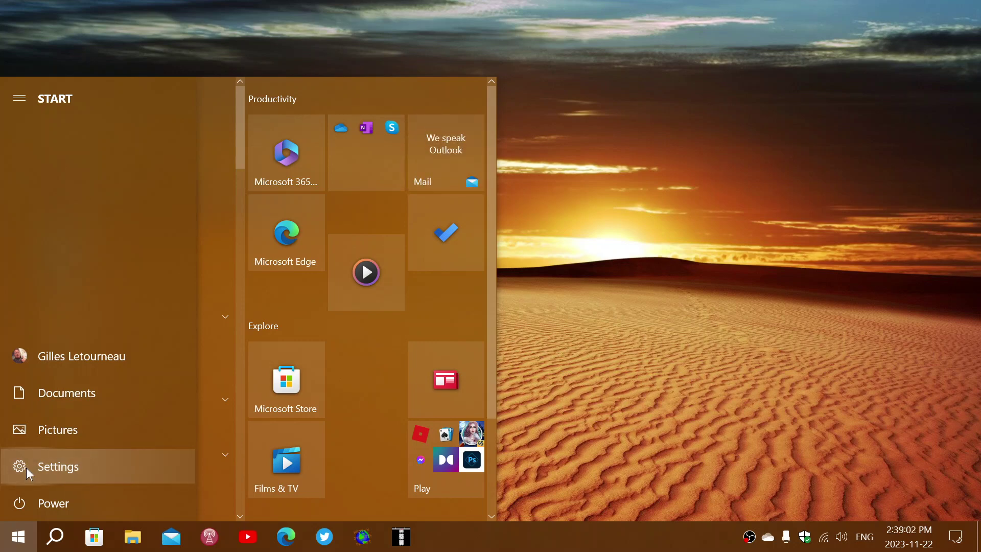
{"action": "left_click", "coordinate": [26, 468]}
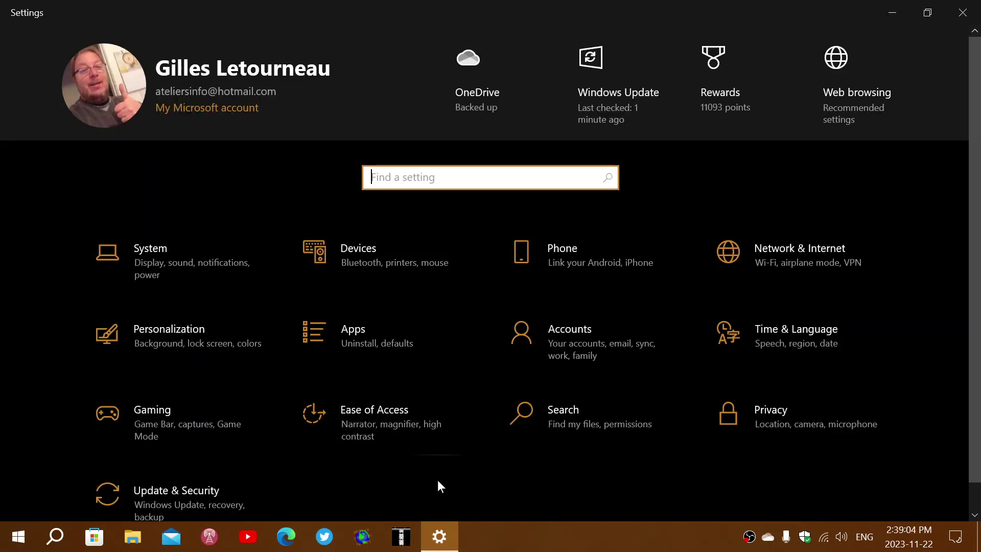
{"action": "scroll", "coordinate": [595, 475], "scroll_direction": "down", "scroll_amount": 1}
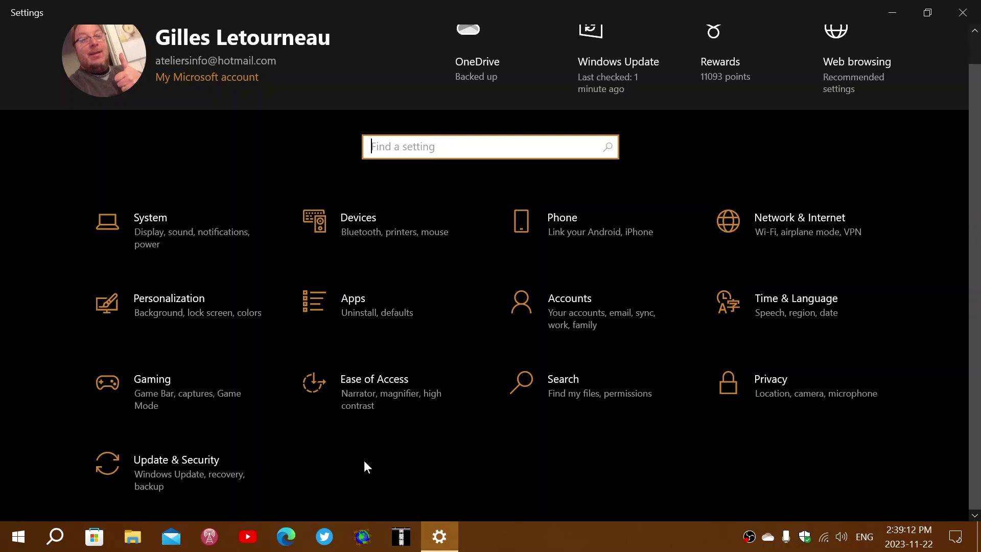
{"action": "scroll", "coordinate": [364, 461], "scroll_direction": "up", "scroll_amount": 1}
{"action": "scroll", "coordinate": [365, 460], "scroll_direction": "down", "scroll_amount": 1}
{"action": "scroll", "coordinate": [514, 485], "scroll_direction": "up", "scroll_amount": 1}
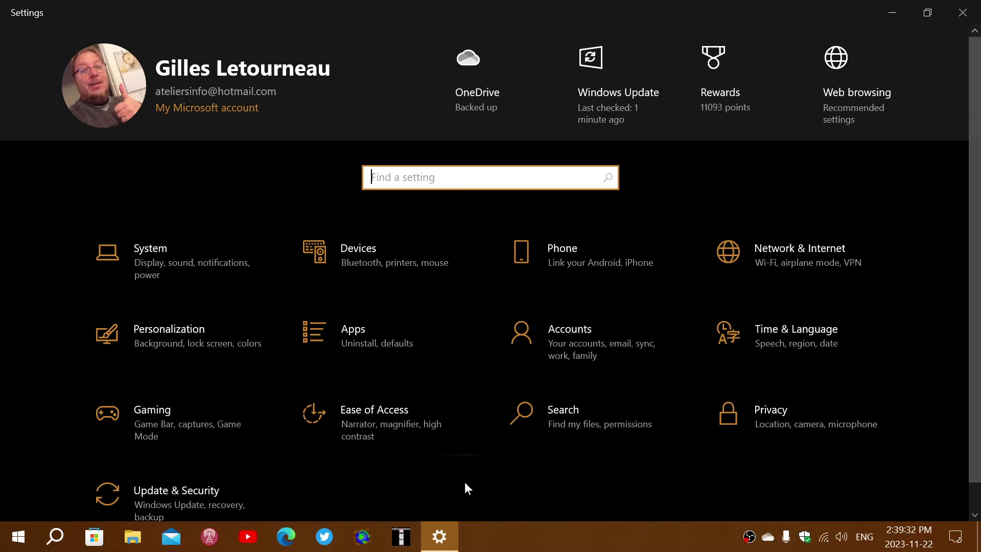
{"action": "left_click", "coordinate": [160, 504]}
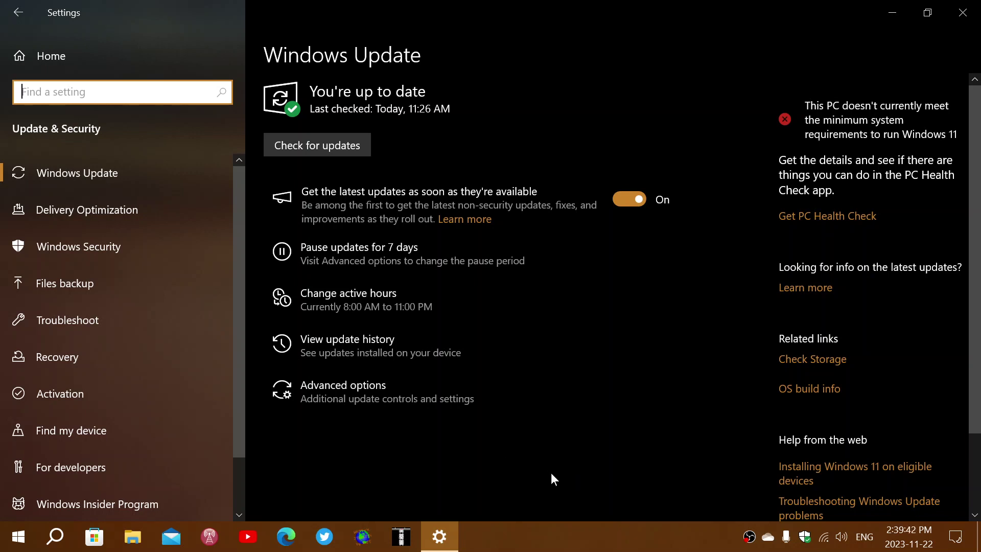
Step: Scroll through the Windows Update options showing the PC is up to date
{"action": "scroll", "coordinate": [551, 473], "scroll_direction": "down", "scroll_amount": 3}
{"action": "scroll", "coordinate": [551, 473], "scroll_direction": "up", "scroll_amount": 3}
Step: Switch to Edge on the Google homepage and open the Copilot sidebar
{"action": "left_click", "coordinate": [286, 547]}
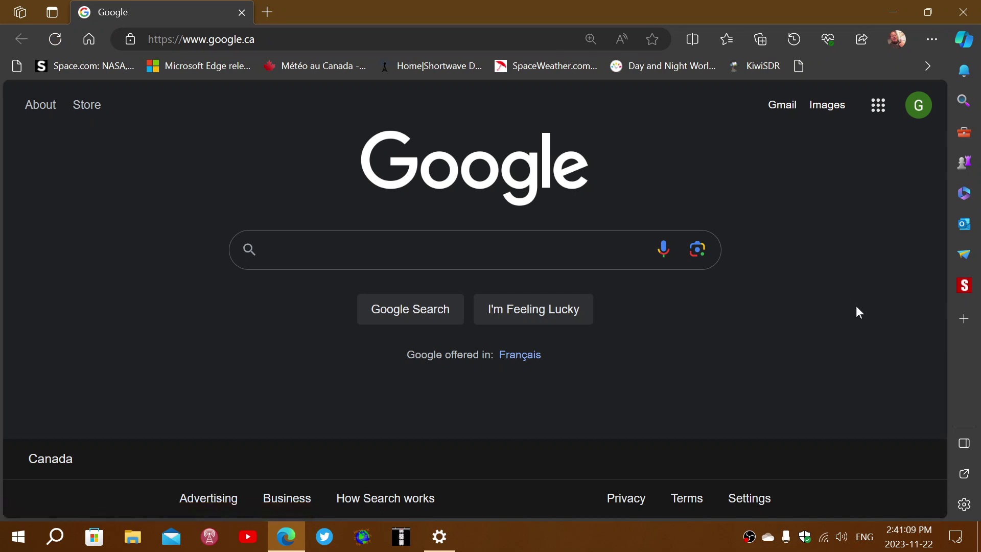
{"action": "left_click", "coordinate": [965, 40]}
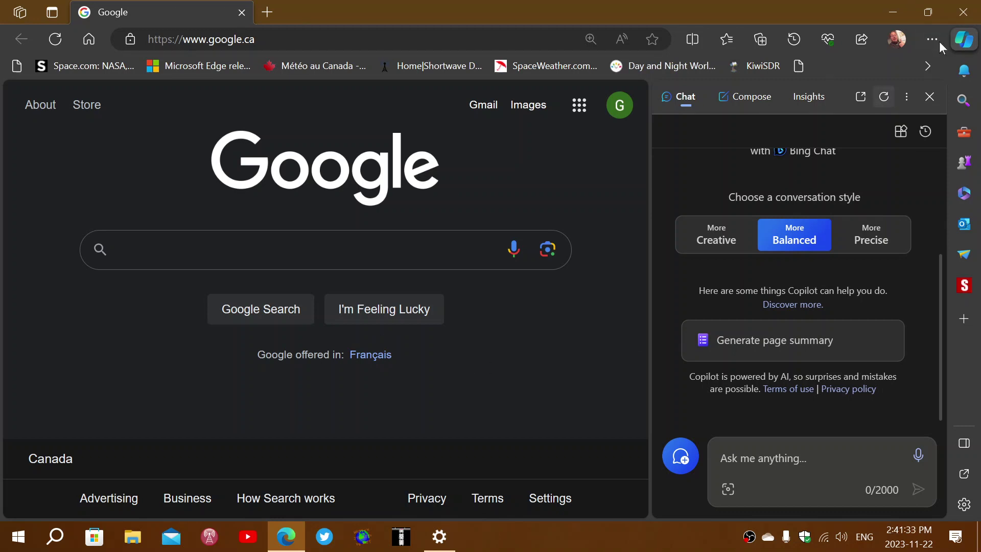
Step: Close the Copilot sidebar, minimize Edge, and close the Settings window
{"action": "left_click", "coordinate": [958, 42]}
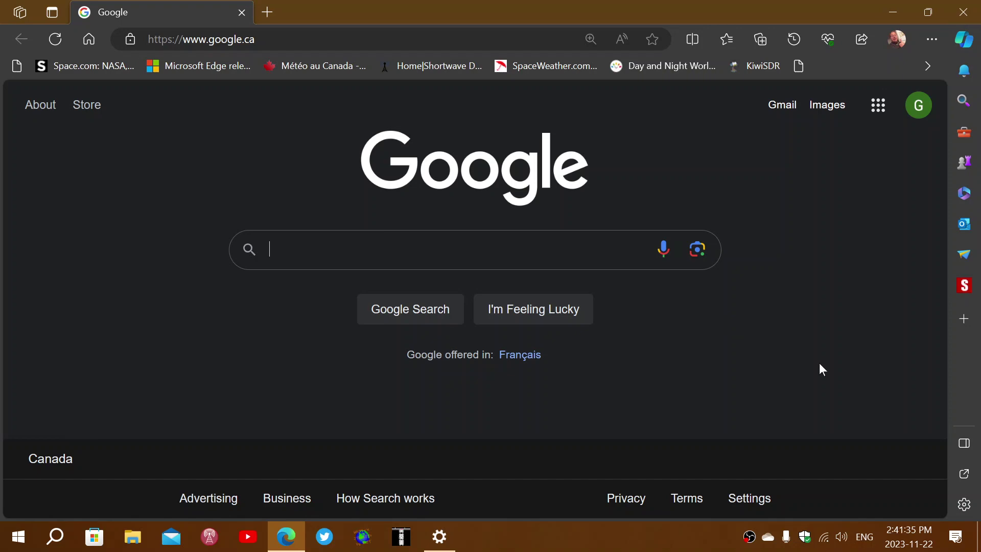
{"action": "left_click", "coordinate": [893, 13]}
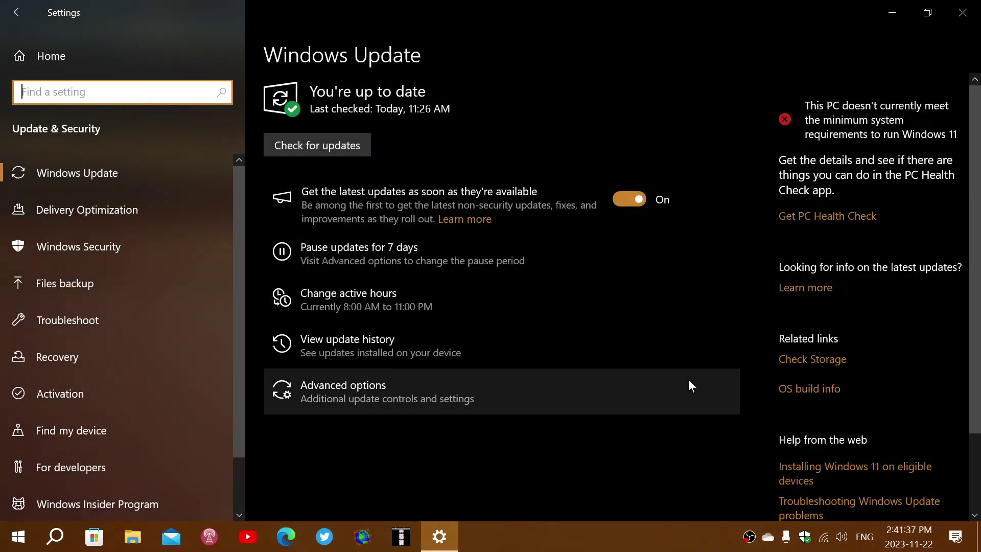
{"action": "left_click", "coordinate": [969, 11]}
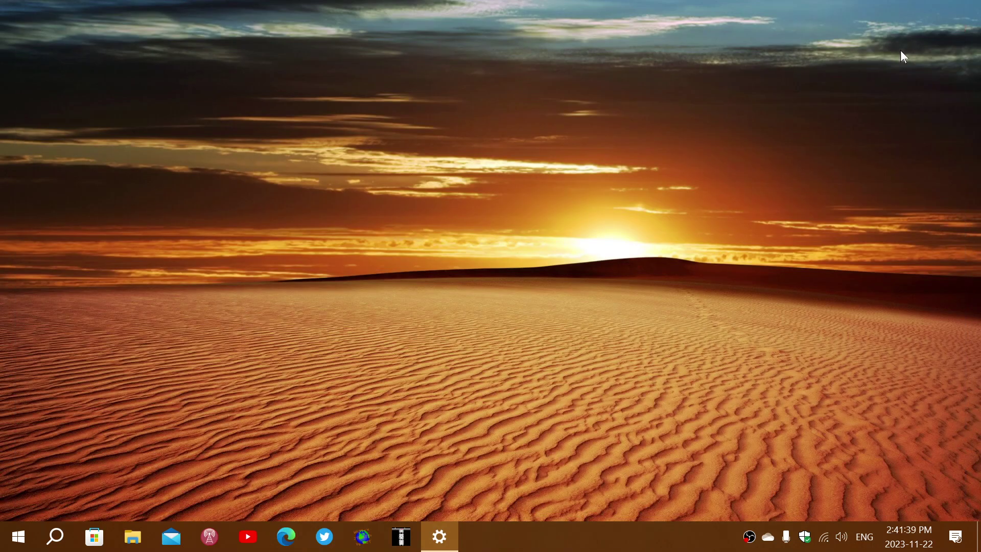